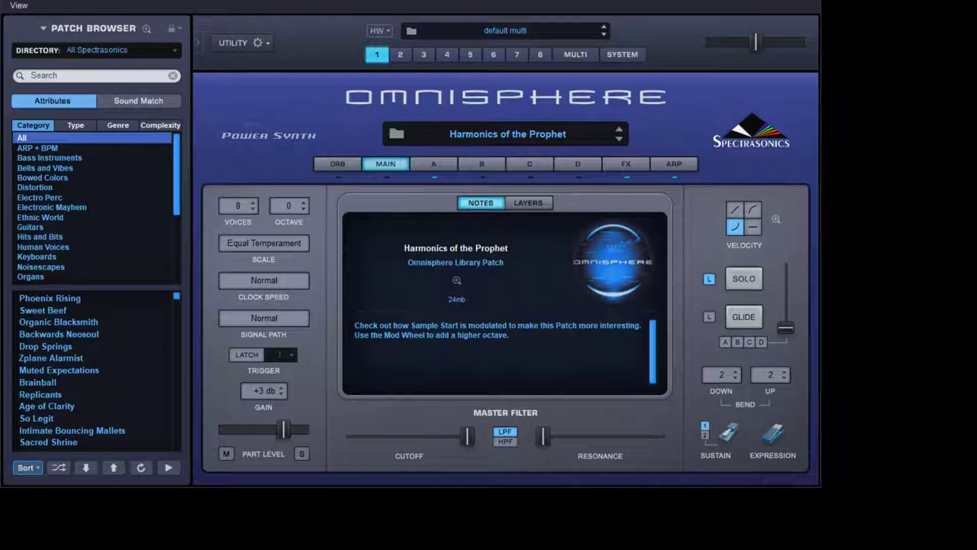
Step: Shuffle the patch list and load Adagio Expressivo from the top of the list
{"action": "left_click", "coordinate": [59, 468]}
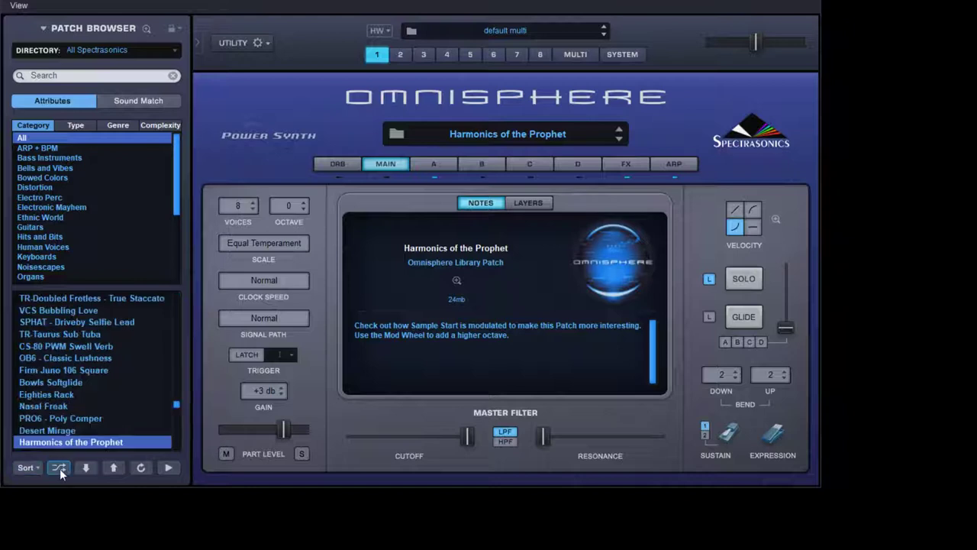
{"action": "left_click_drag", "start_coordinate": [177, 402], "coordinate": [187, 279]}
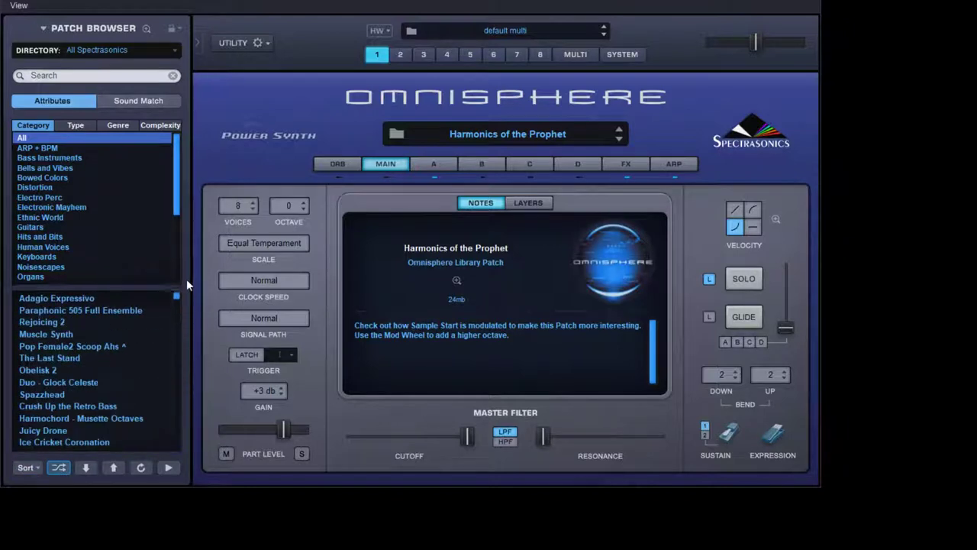
{"action": "left_click", "coordinate": [131, 298]}
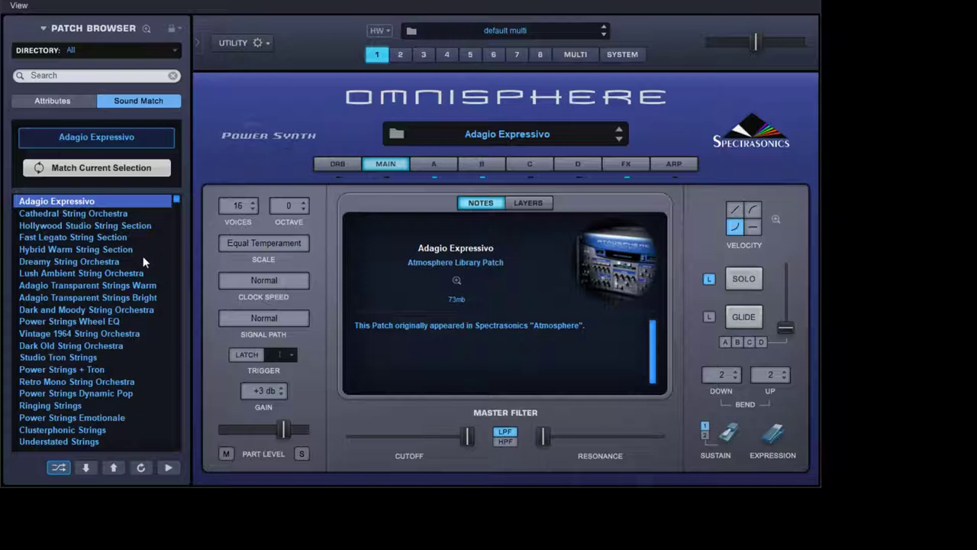
Step: Audition Sound Match results from Cathedral String Orchestra to Prophet Noise, then reload Adagio Expressivo
{"action": "left_click", "coordinate": [93, 215]}
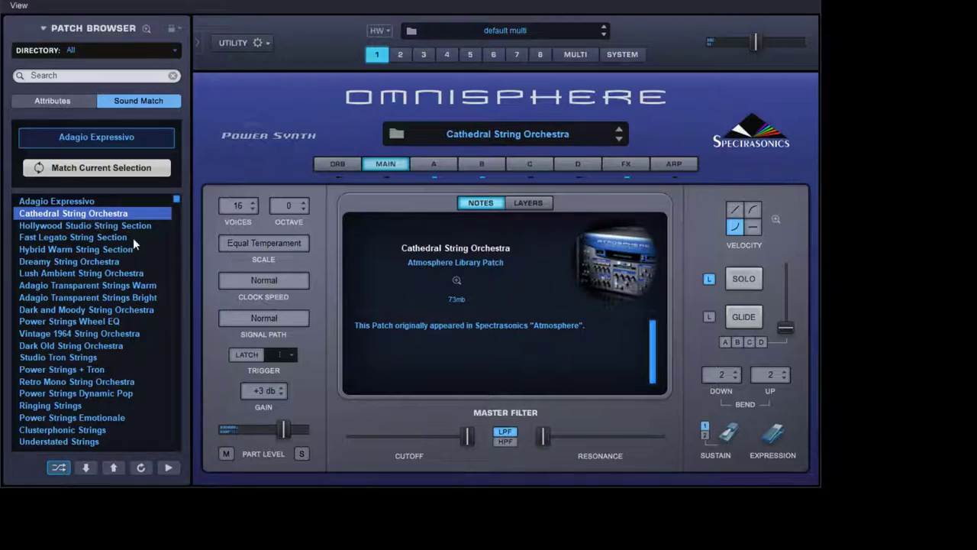
{"action": "left_click", "coordinate": [92, 298]}
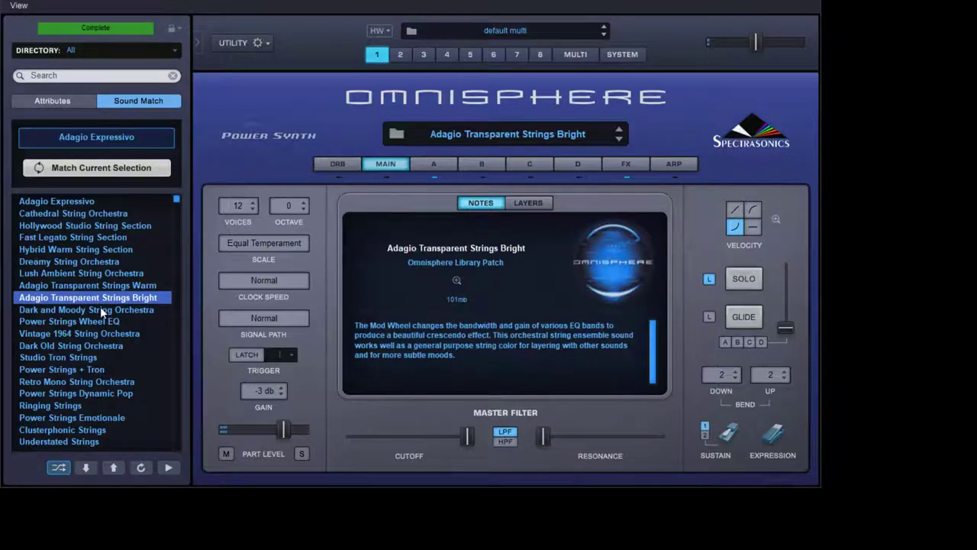
{"action": "left_click", "coordinate": [102, 428]}
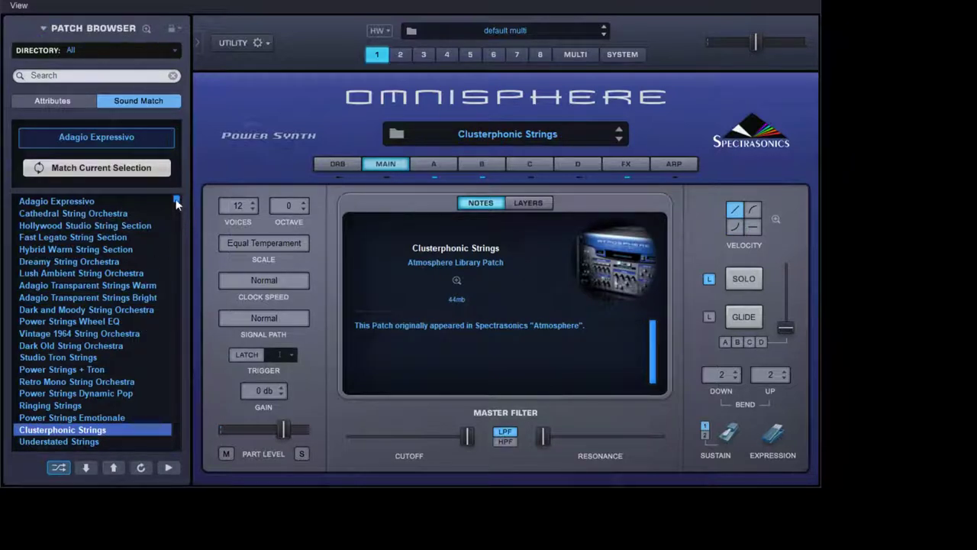
{"action": "left_click_drag", "start_coordinate": [177, 203], "coordinate": [177, 233]}
{"action": "left_click", "coordinate": [115, 253]}
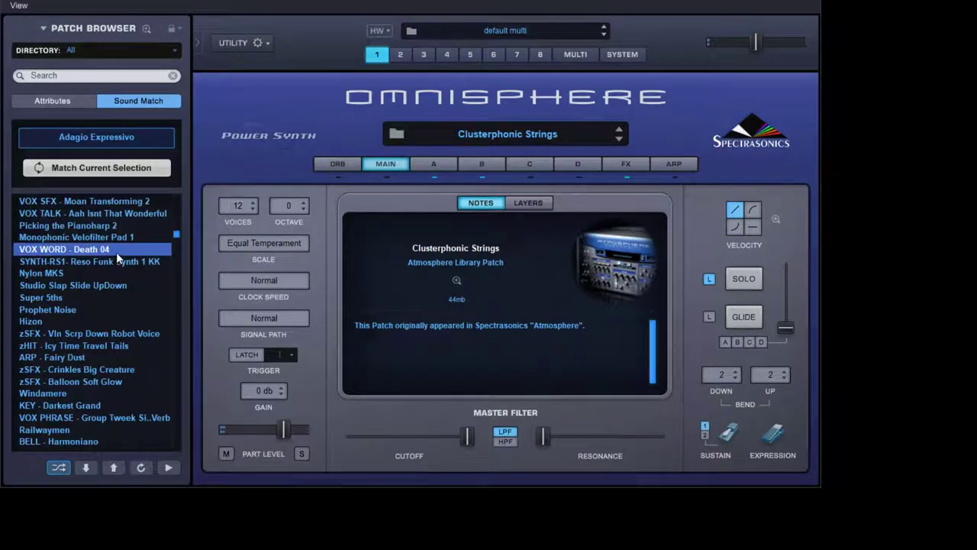
{"action": "left_click", "coordinate": [106, 309]}
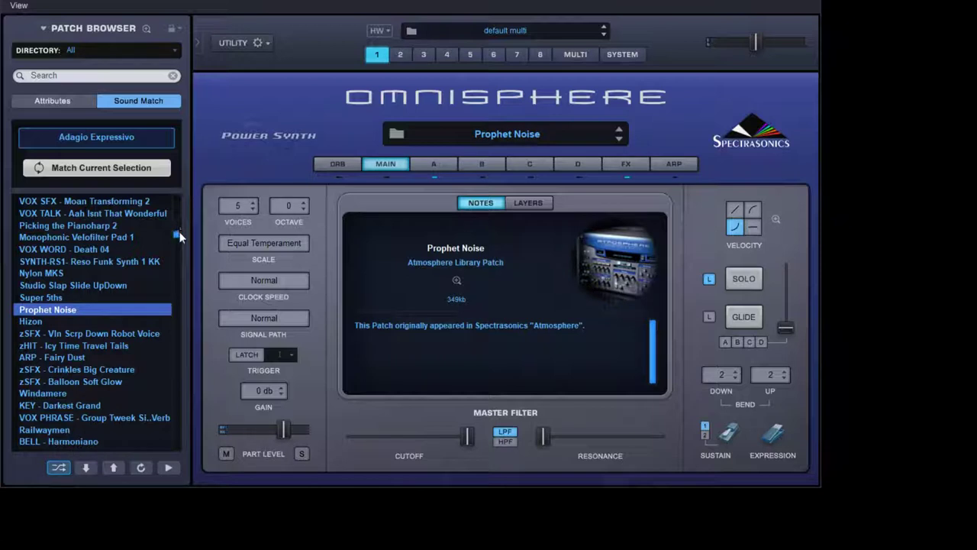
{"action": "left_click_drag", "start_coordinate": [178, 235], "coordinate": [173, 184]}
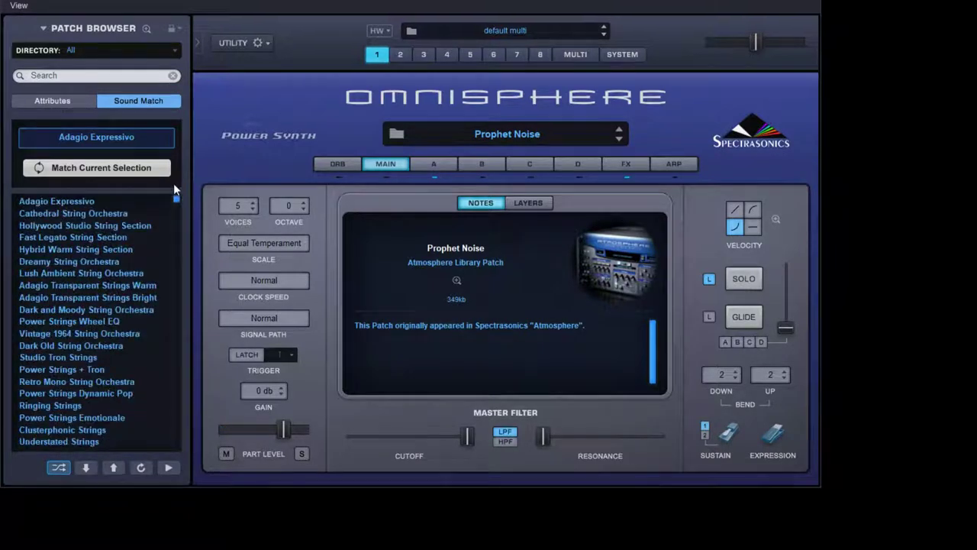
{"action": "left_click", "coordinate": [131, 201]}
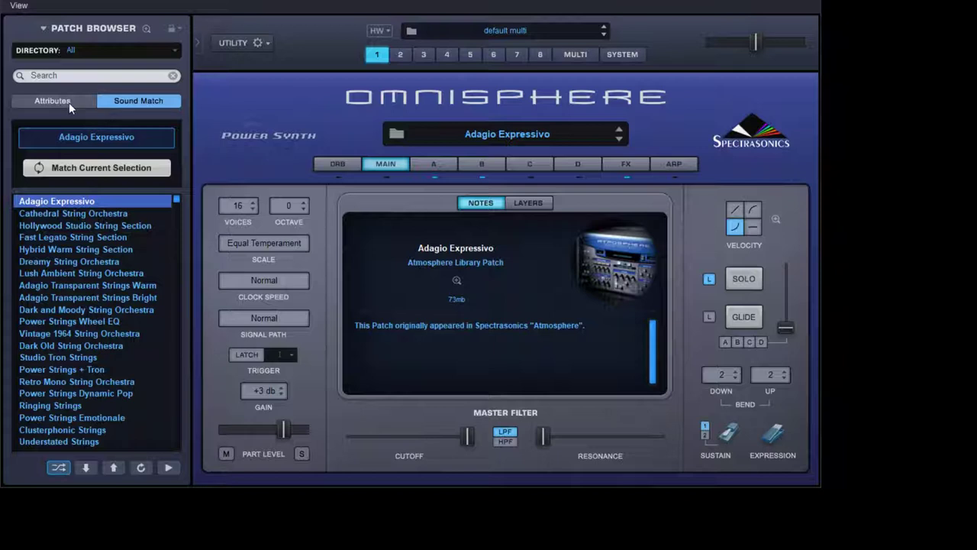
Step: Switch the browser back to the Attributes view for All Spectrasonics
{"action": "left_click", "coordinate": [69, 103]}
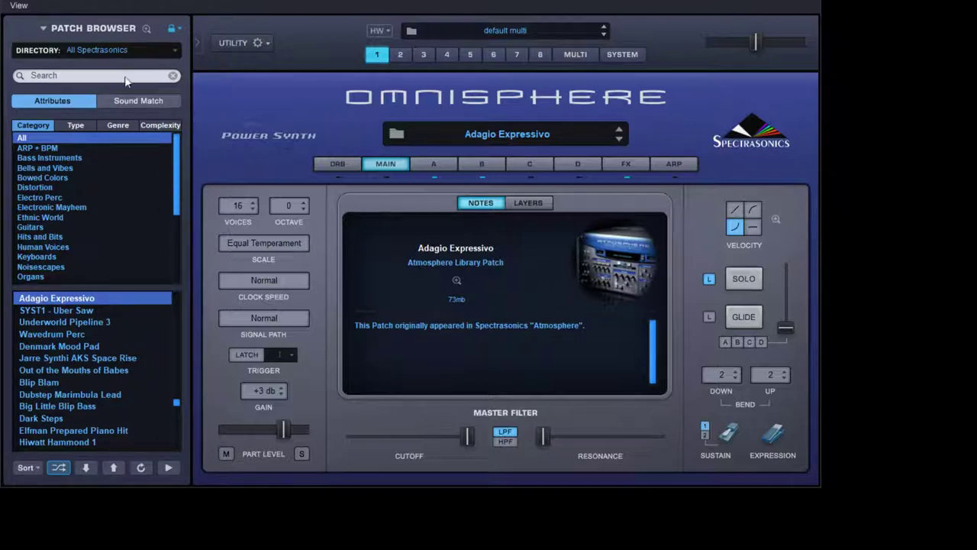
Step: In ARP + BPM, compare Bladerazor with Chest Press Wobble, keep Bladerazor, and restore all categories
{"action": "left_click", "coordinate": [52, 149]}
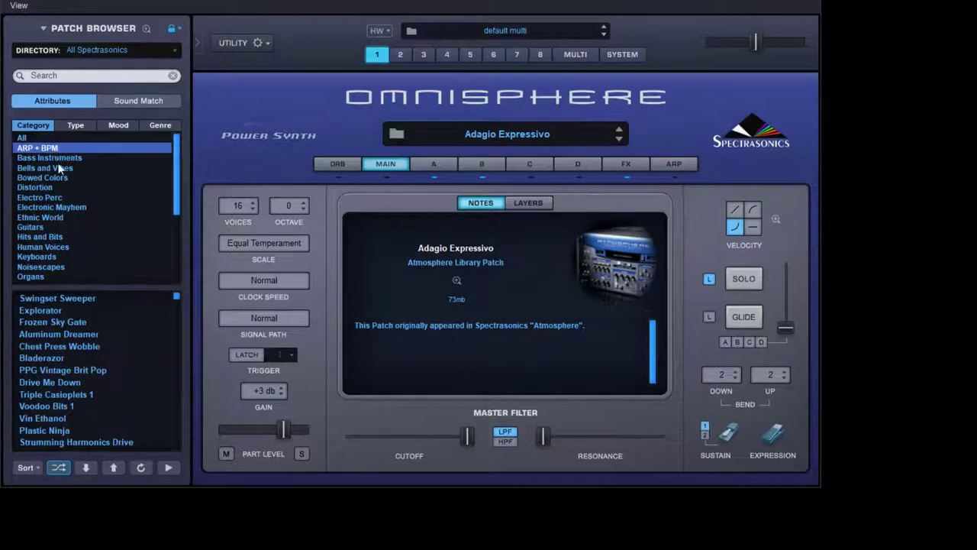
{"action": "left_click", "coordinate": [80, 356]}
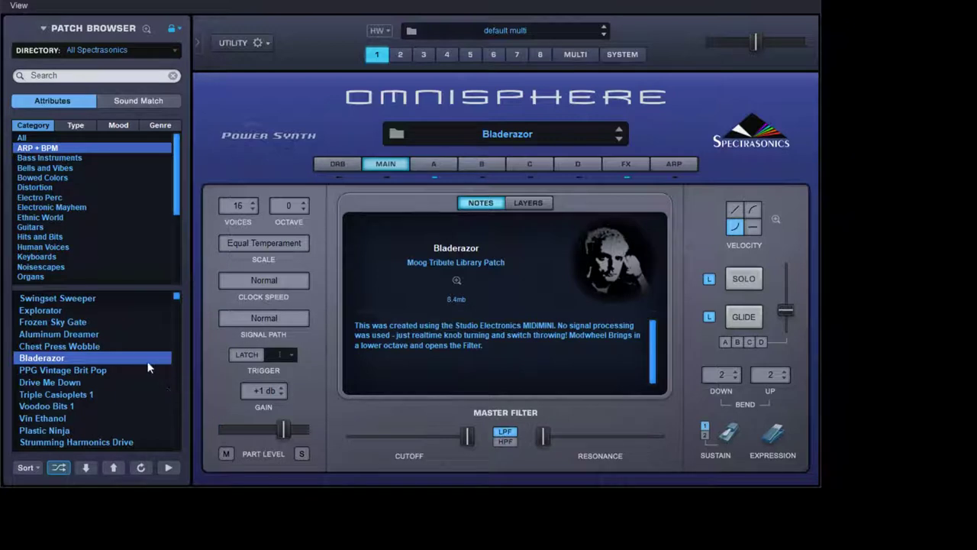
{"action": "left_click", "coordinate": [98, 349]}
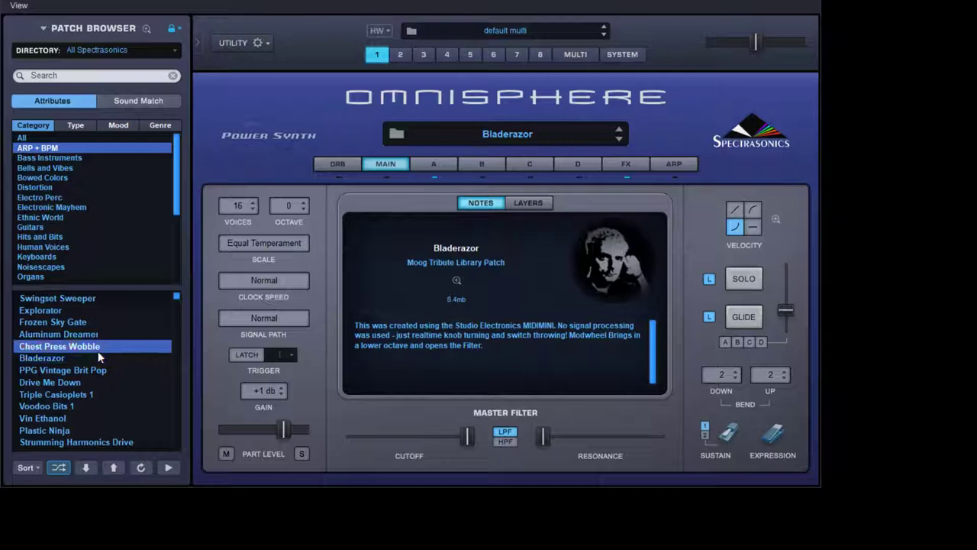
{"action": "left_click", "coordinate": [97, 358]}
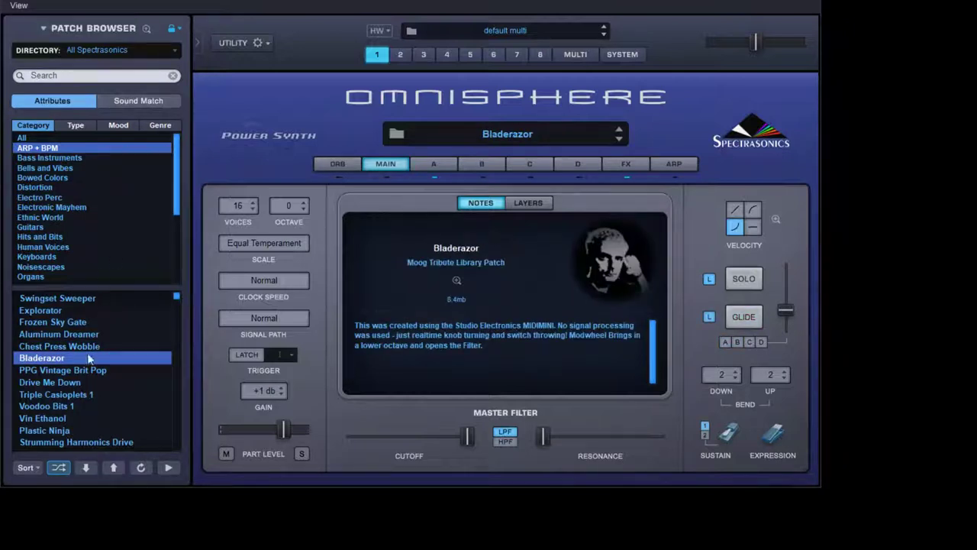
{"action": "left_click", "coordinate": [88, 349]}
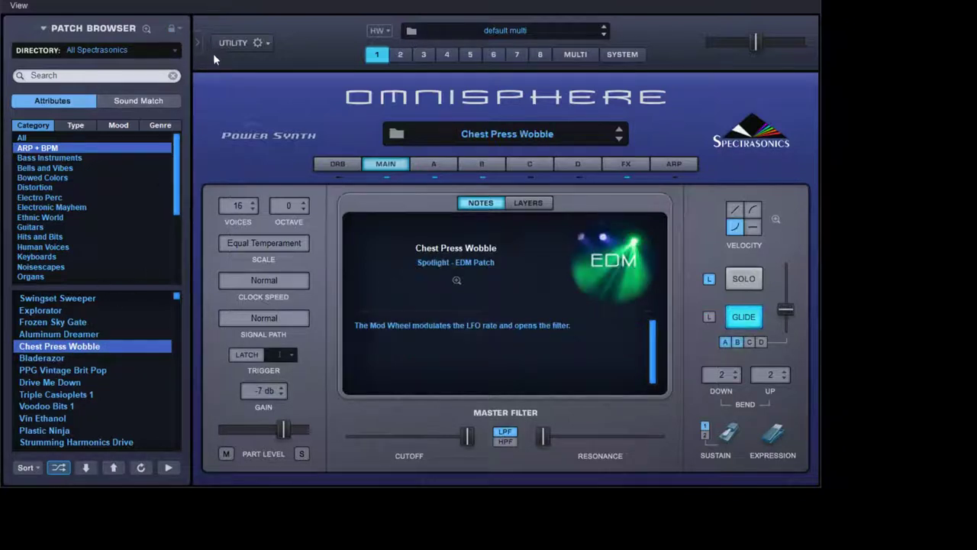
{"action": "left_click", "coordinate": [60, 359]}
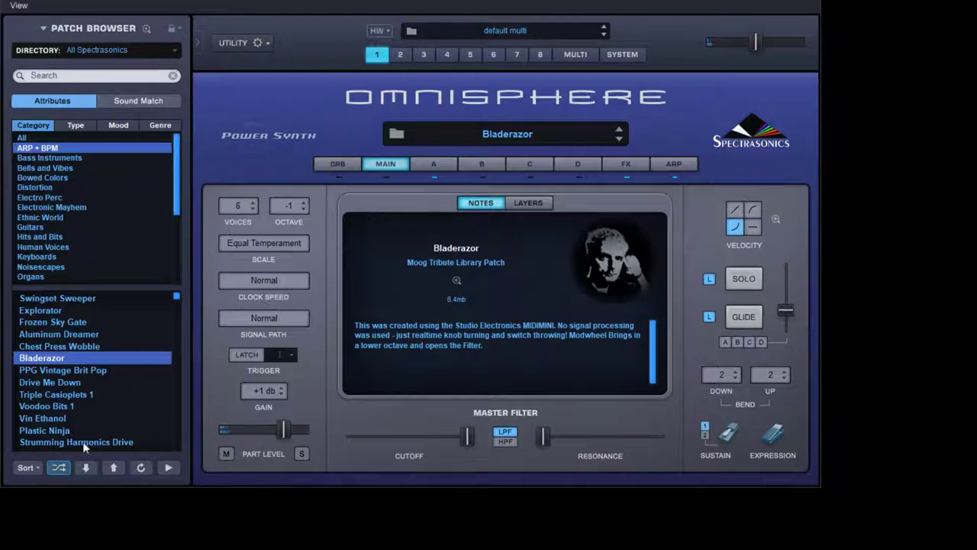
{"action": "left_click", "coordinate": [46, 138]}
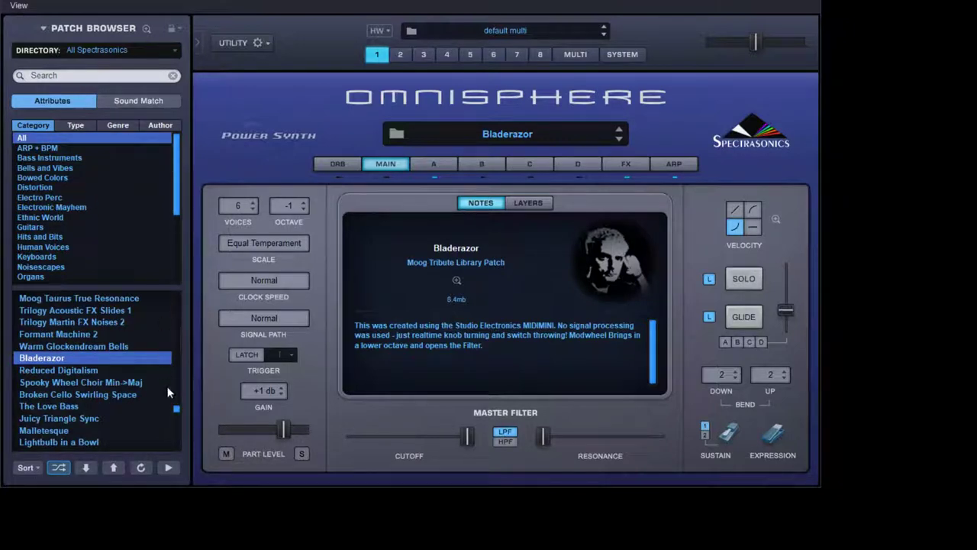
Step: Search the library for 'adagio' and load Adagio Expressivo
{"action": "left_click_drag", "start_coordinate": [177, 410], "coordinate": [195, 290]}
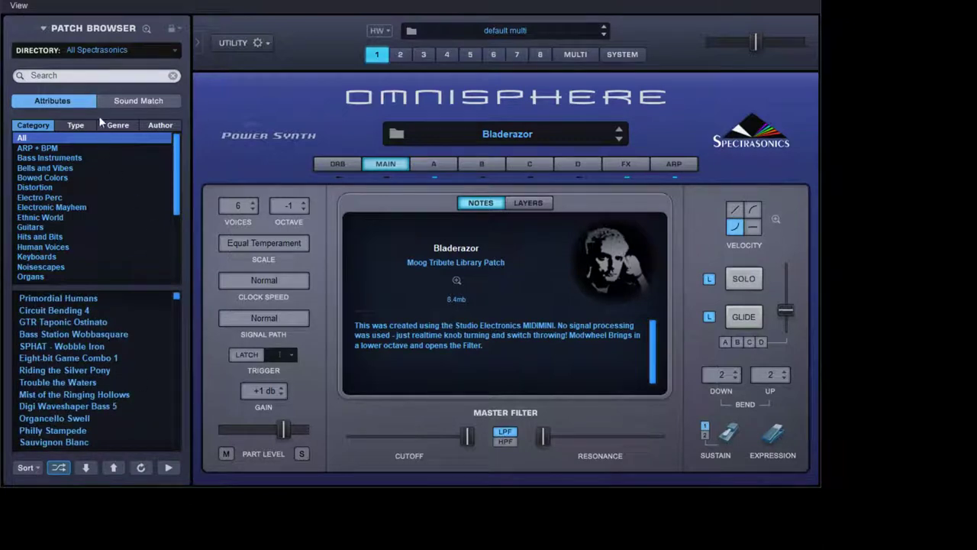
{"action": "left_click", "coordinate": [100, 75]}
{"action": "type", "text": "adagio"}
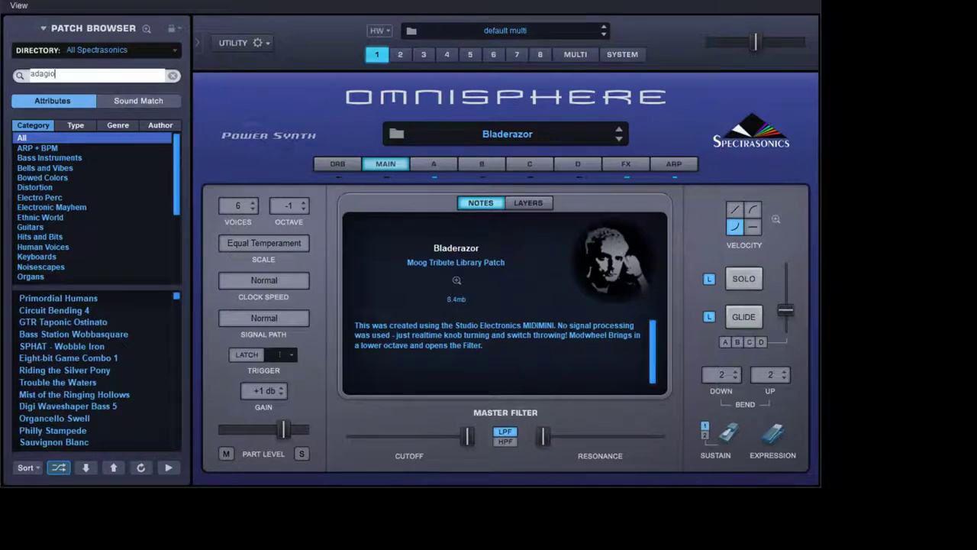
{"action": "key", "text": "Return"}
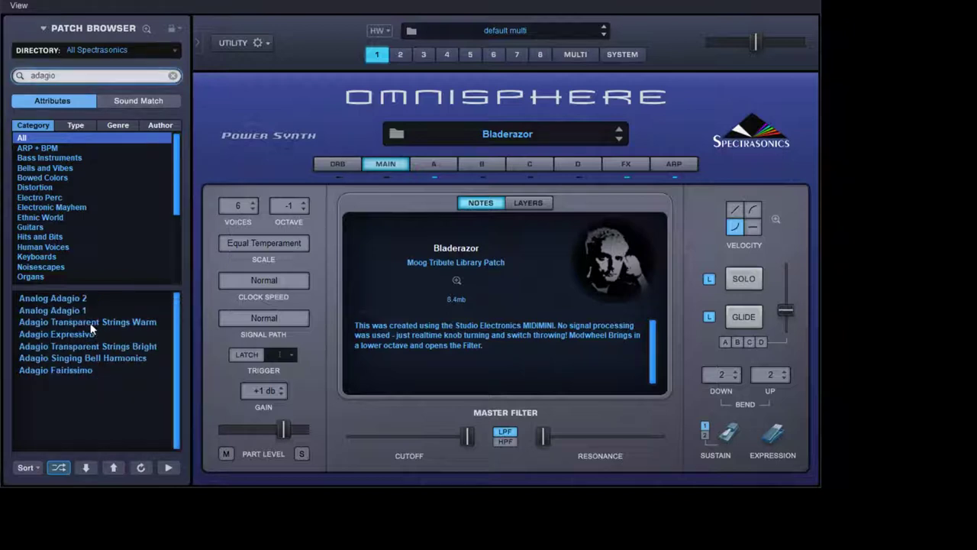
{"action": "left_click", "coordinate": [71, 334]}
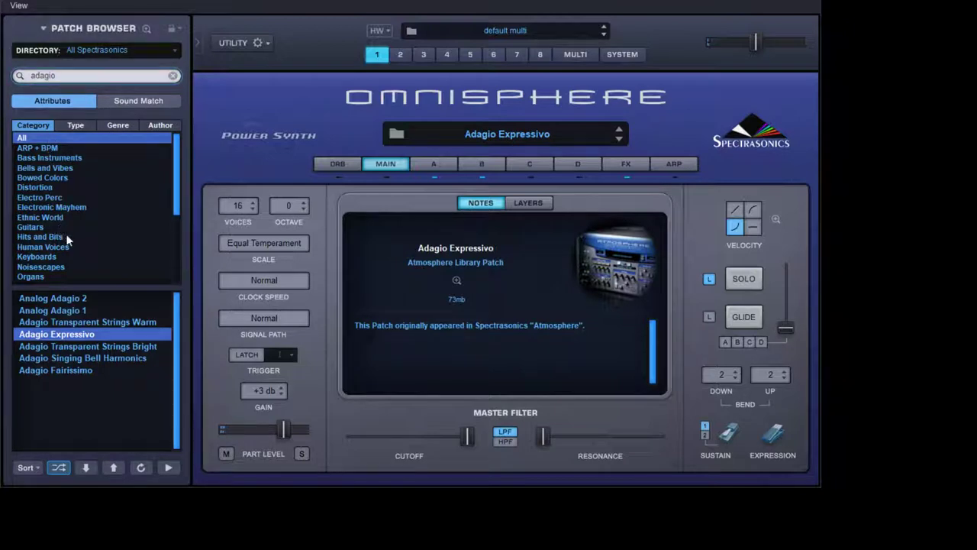
Step: Filter to Synth Long, clear the search, and load Remember to Swish
{"action": "scroll", "coordinate": [66, 234], "scroll_direction": "down", "scroll_amount": 3}
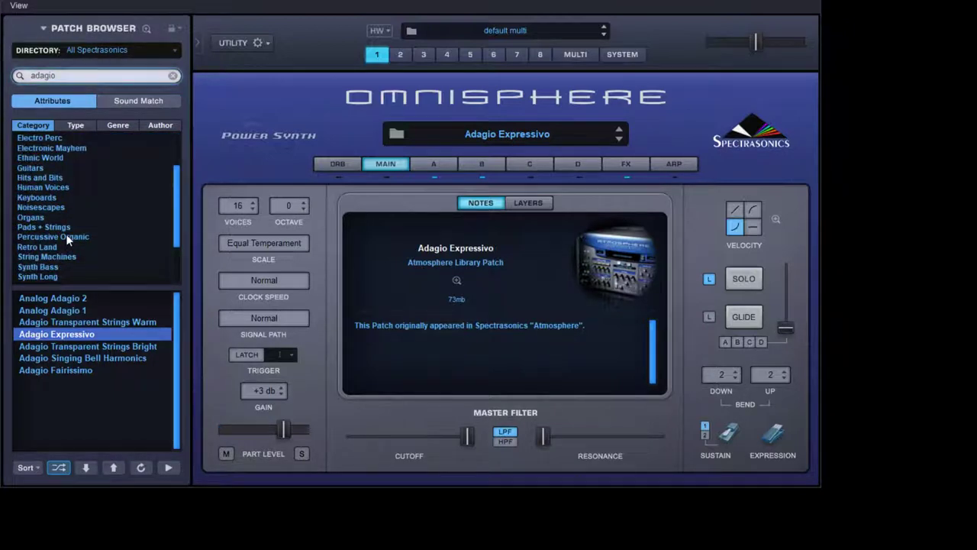
{"action": "scroll", "coordinate": [65, 233], "scroll_direction": "down", "scroll_amount": 2}
{"action": "left_click", "coordinate": [60, 226]}
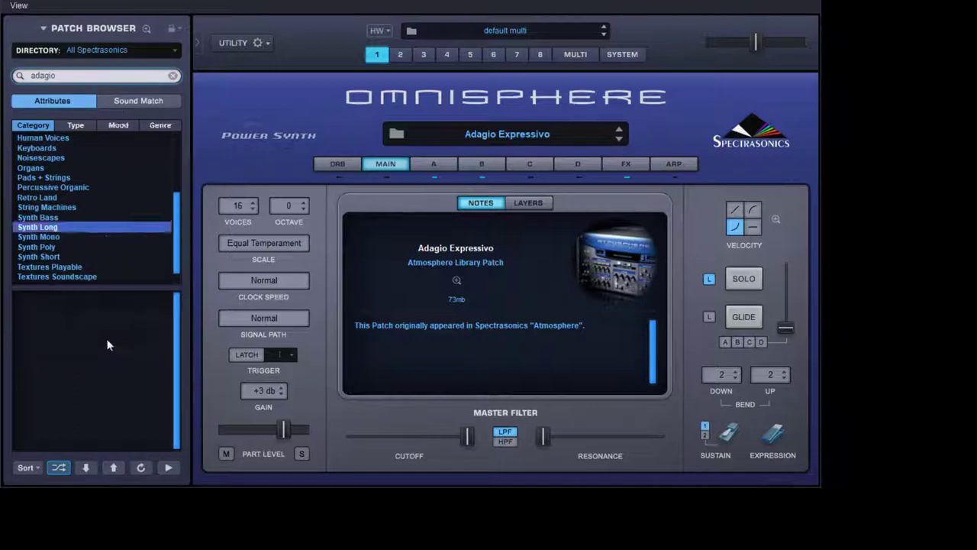
{"action": "left_click", "coordinate": [174, 77]}
{"action": "left_click", "coordinate": [71, 321]}
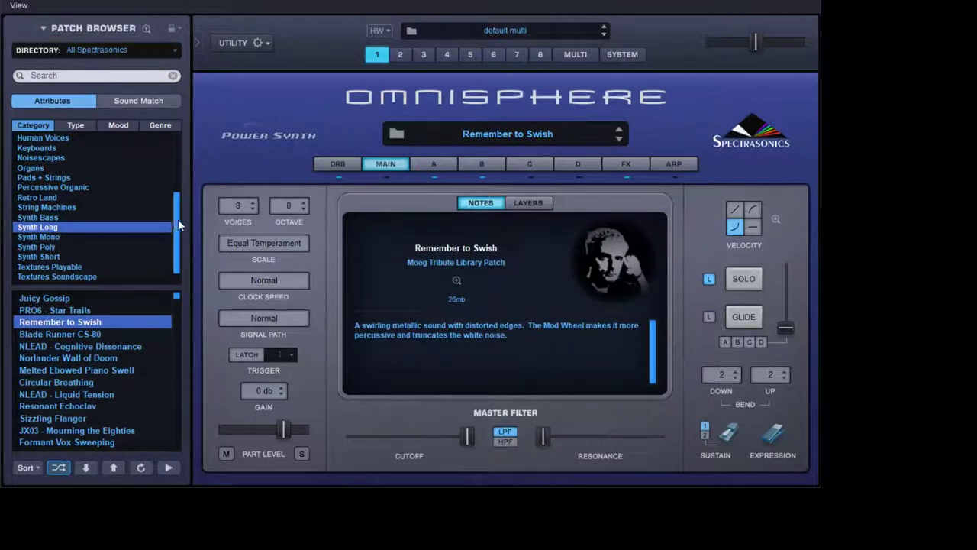
Step: Reset the category to All and load Adagio Expressivo through an 'adagio' search
{"action": "scroll", "coordinate": [178, 219], "scroll_direction": "up", "scroll_amount": 4}
{"action": "left_click", "coordinate": [29, 139]}
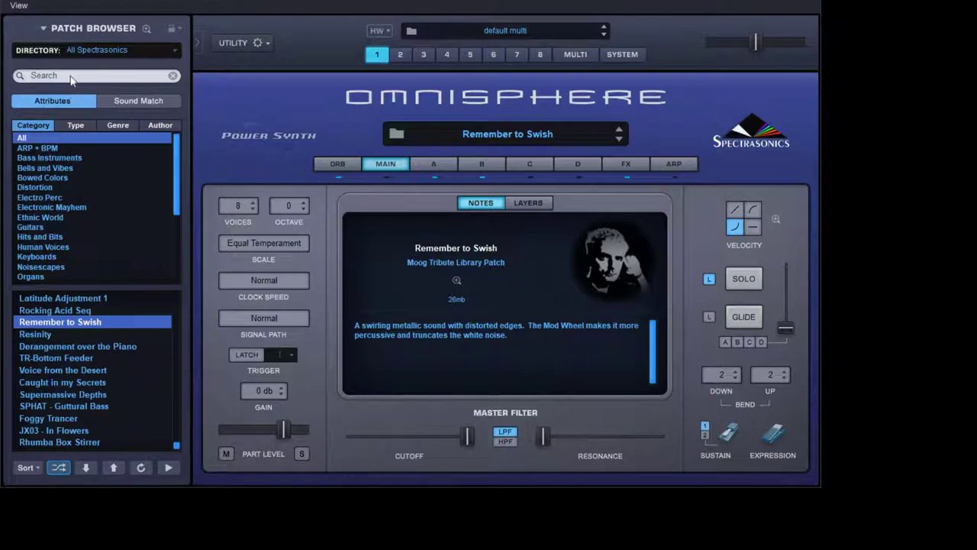
{"action": "left_click", "coordinate": [70, 76]}
{"action": "type", "text": "ada"}
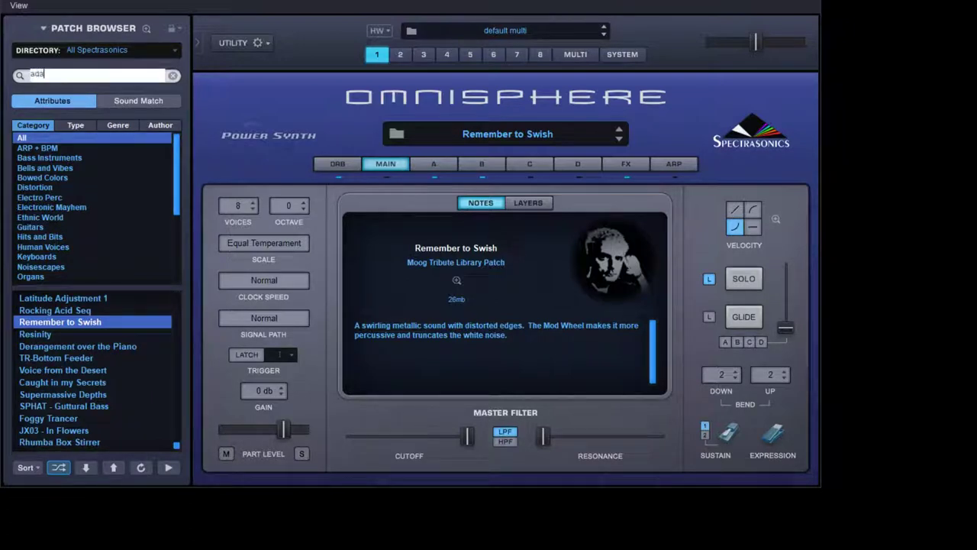
{"action": "type", "text": "gio"}
{"action": "key", "text": "Return"}
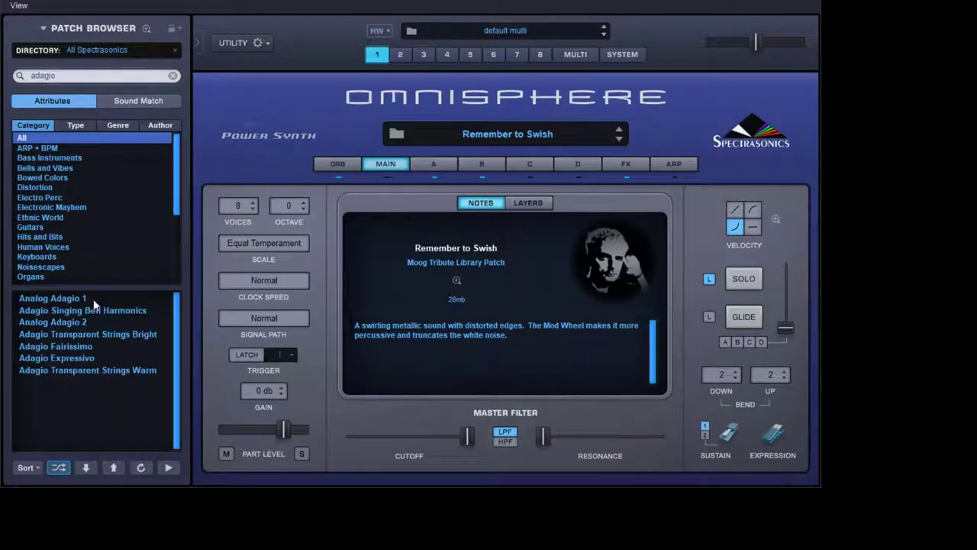
{"action": "left_click", "coordinate": [92, 358]}
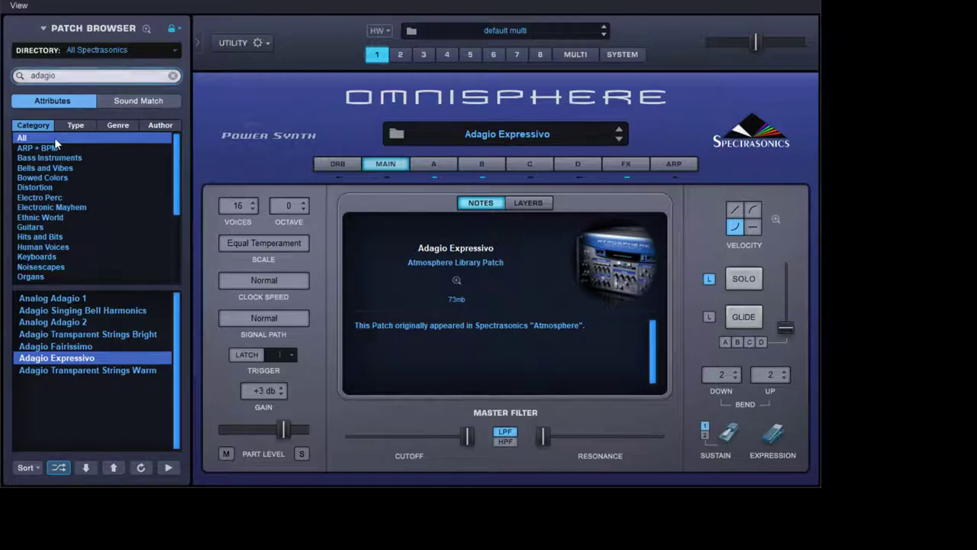
Step: Clear the search and load OB6 - Firebrand from the Synth Long category
{"action": "left_click", "coordinate": [173, 78]}
{"action": "scroll", "coordinate": [77, 259], "scroll_direction": "down", "scroll_amount": 5}
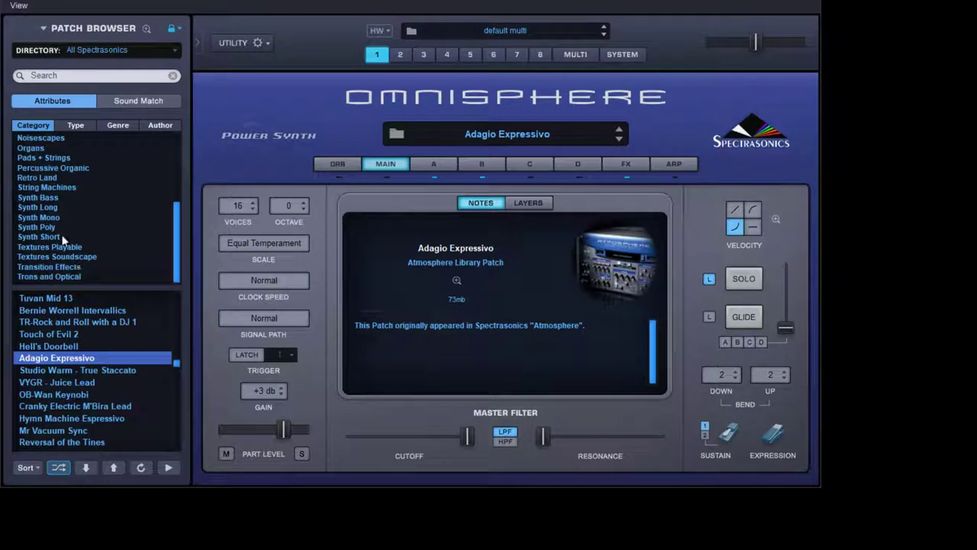
{"action": "left_click", "coordinate": [47, 208]}
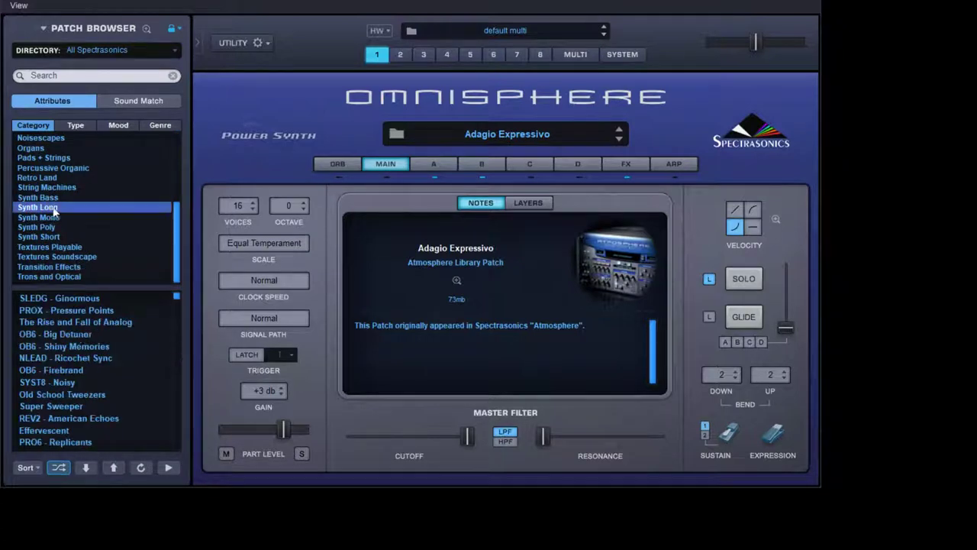
{"action": "left_click", "coordinate": [79, 370]}
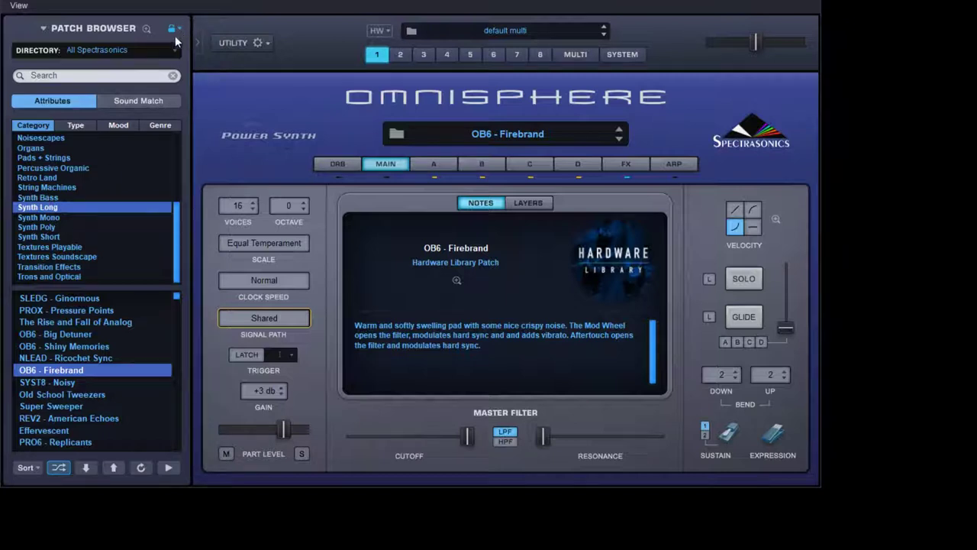
{"action": "left_click", "coordinate": [86, 358]}
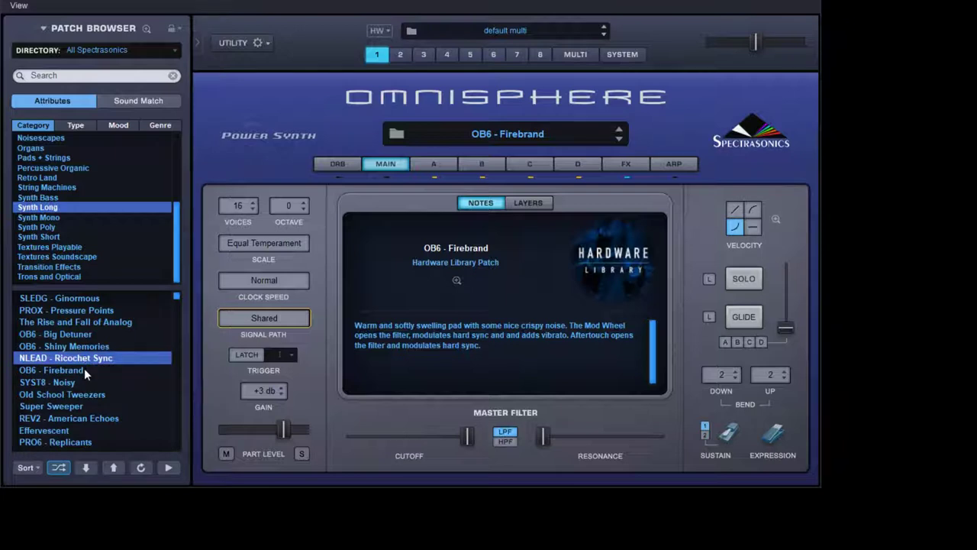
{"action": "left_click", "coordinate": [84, 369]}
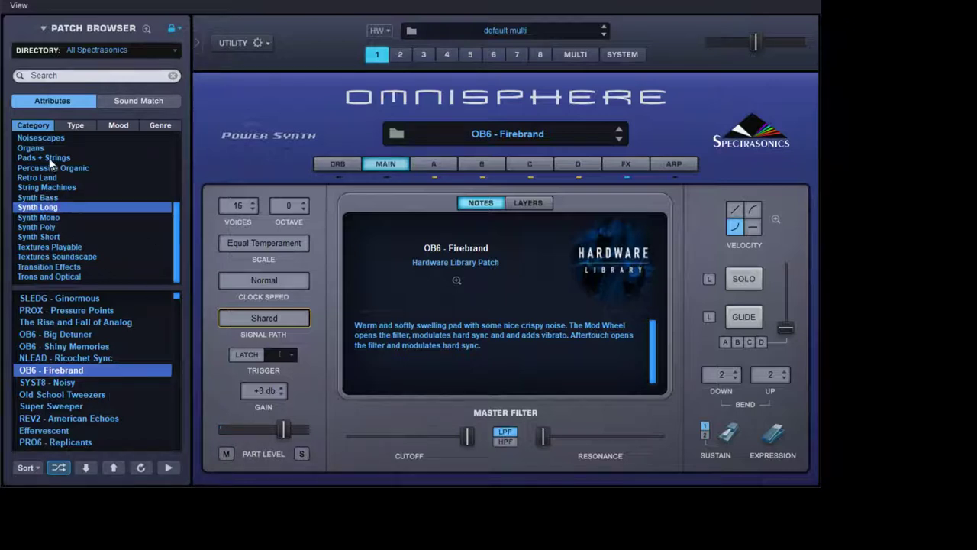
Step: Shuffle the Synth Poly patches, audition Juno Tides and Paraphonic Octobrass, then step back to Juno Tides
{"action": "left_click", "coordinate": [58, 228]}
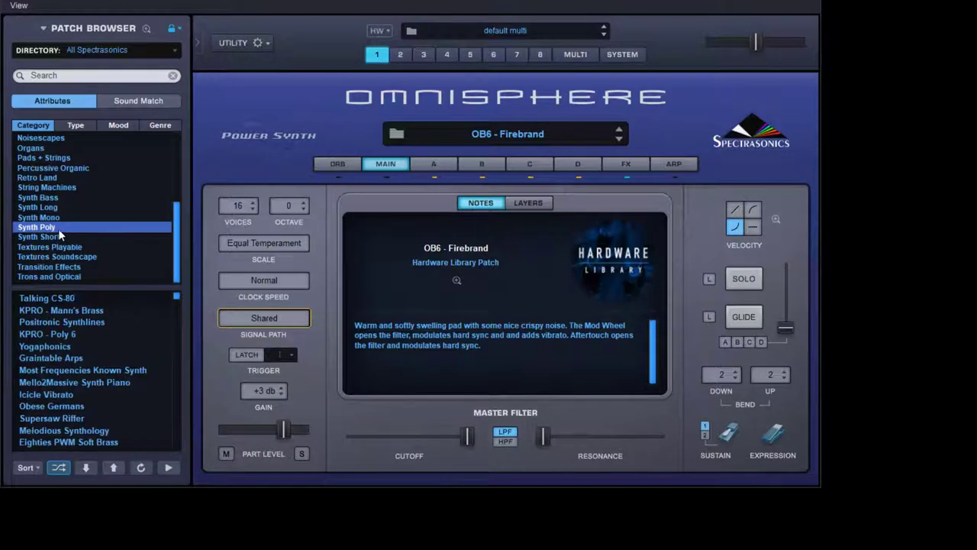
{"action": "left_click", "coordinate": [60, 467]}
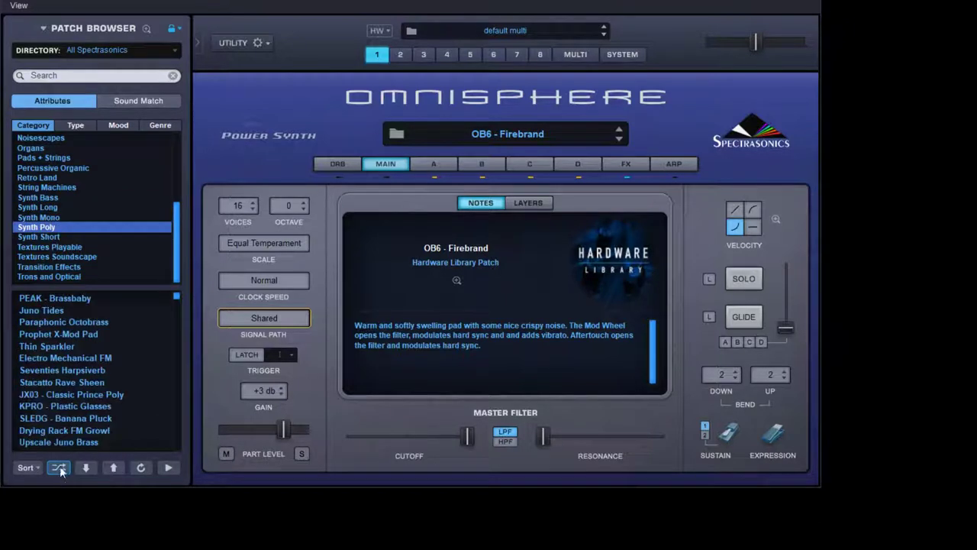
{"action": "left_click", "coordinate": [70, 315]}
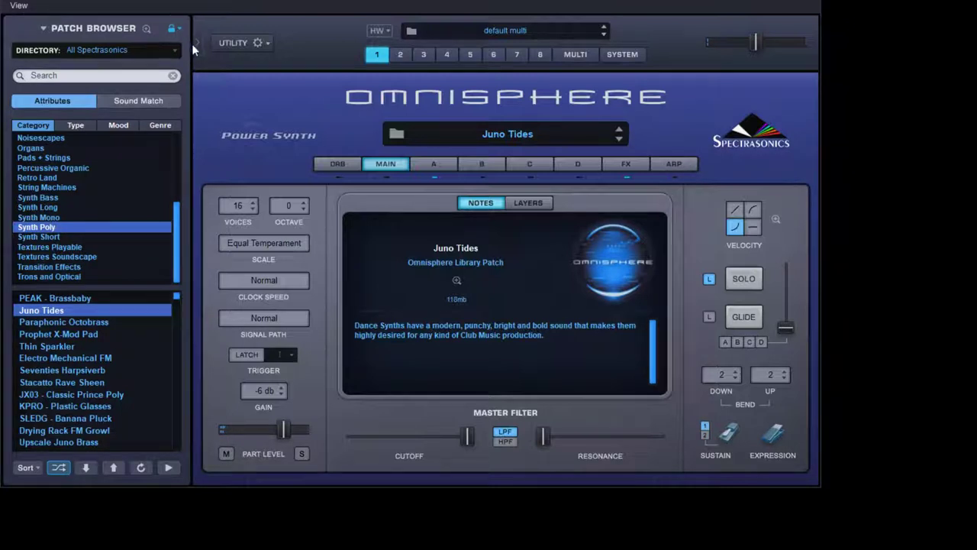
{"action": "left_click", "coordinate": [80, 323]}
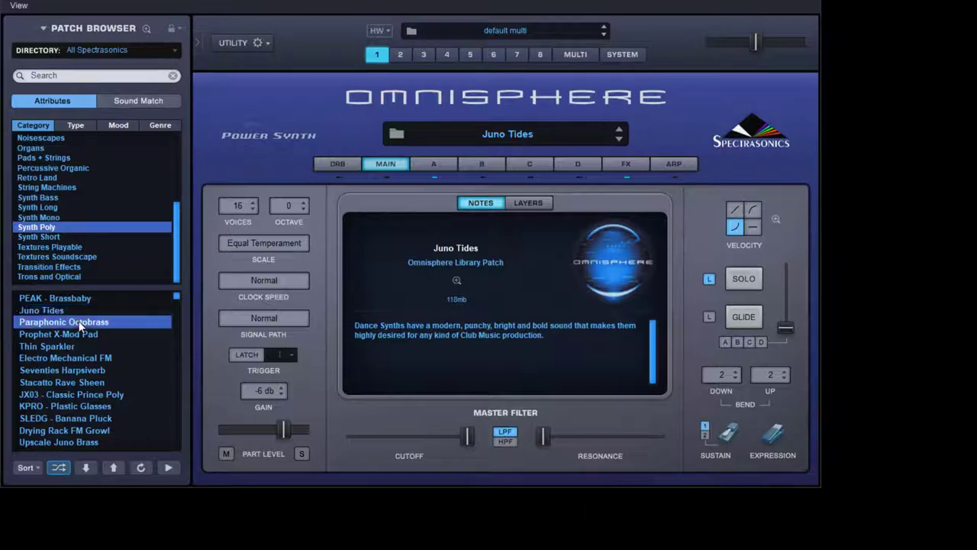
{"action": "key", "text": "Up"}
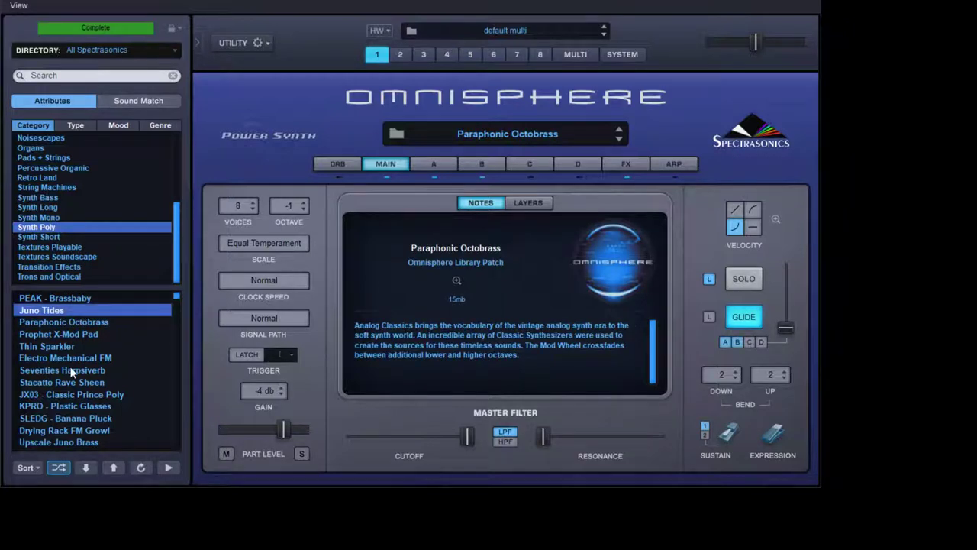